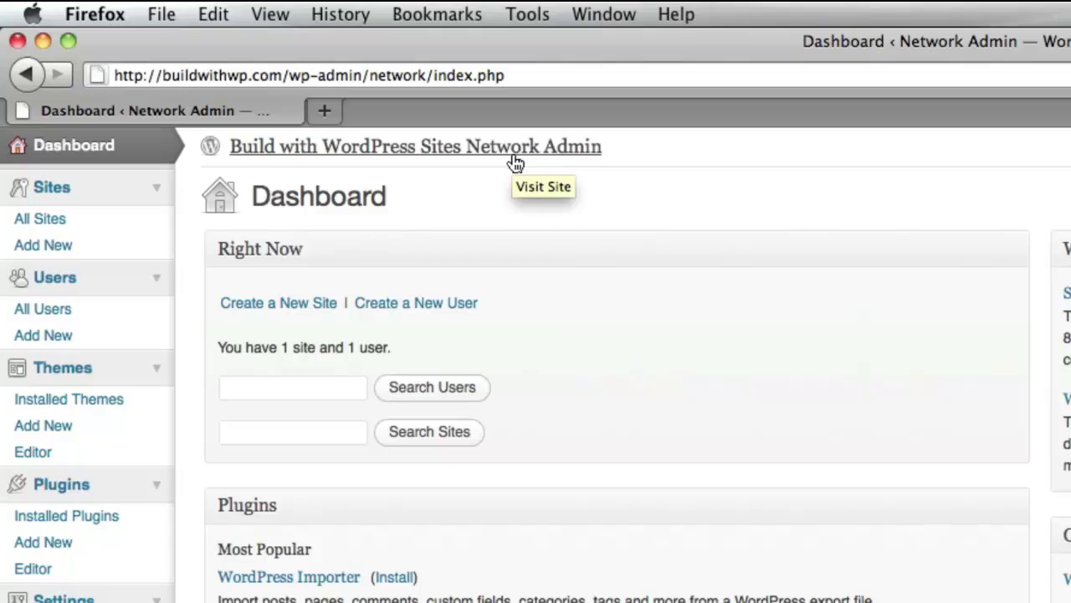
Step: Open the All Sites list, which shows only buildwithwp.com
click(90, 231)
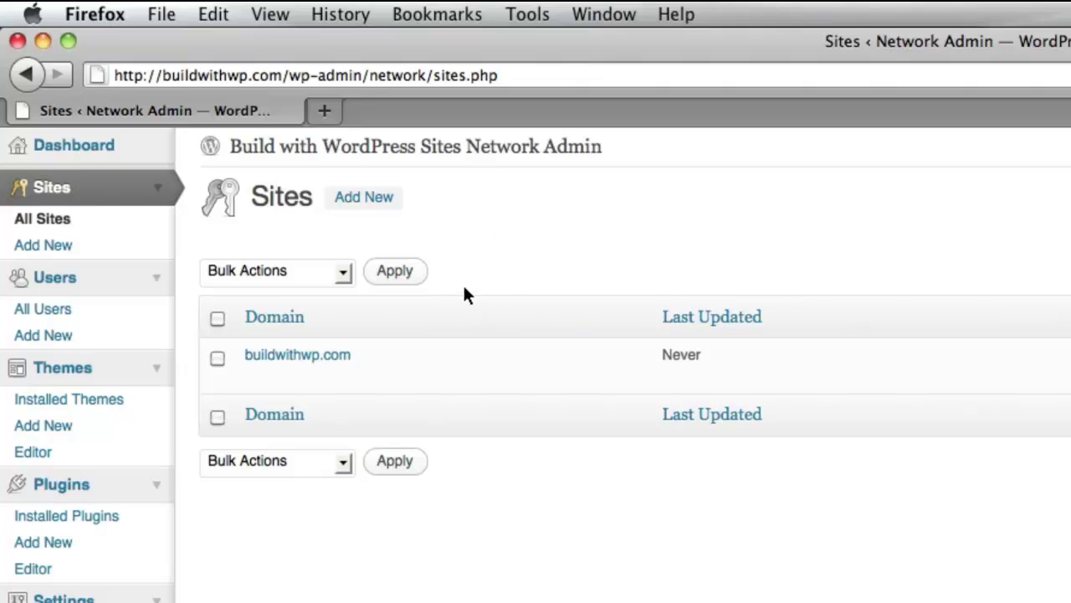
mouse_move(298, 362)
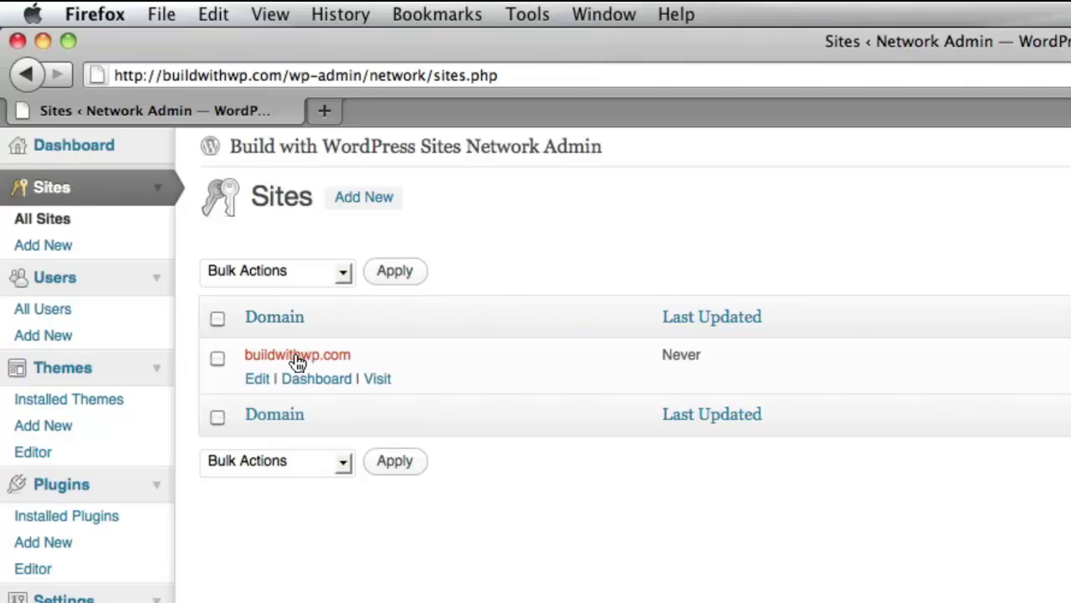
Step: Add site 'wpnetworkmanual' titled 'WP Website Network Manager' with the suggested admin e-mail
click(64, 251)
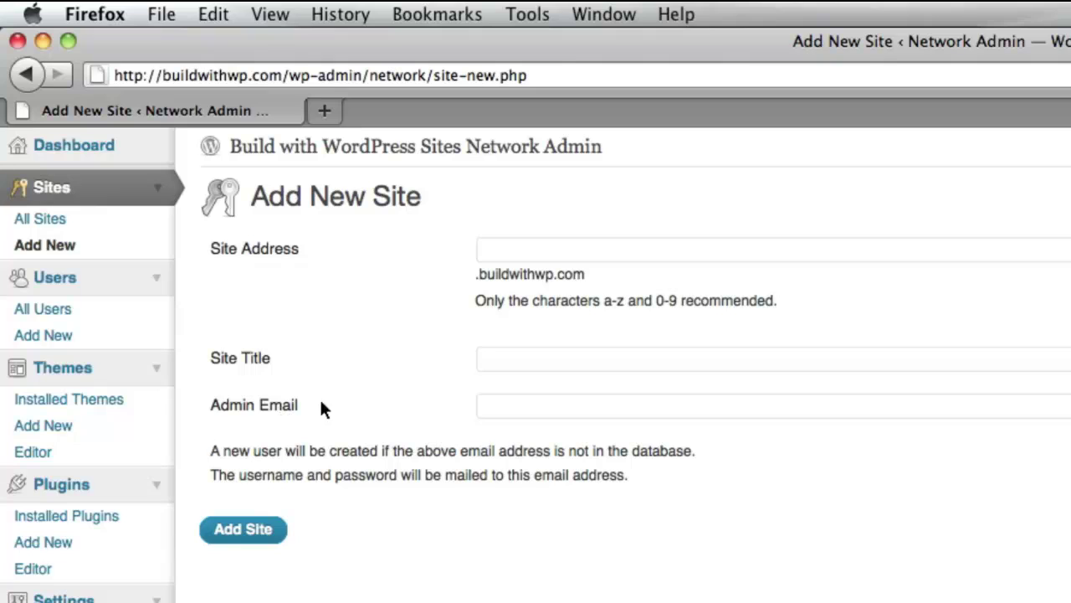
click(602, 253)
text(wpnetworkmanual)
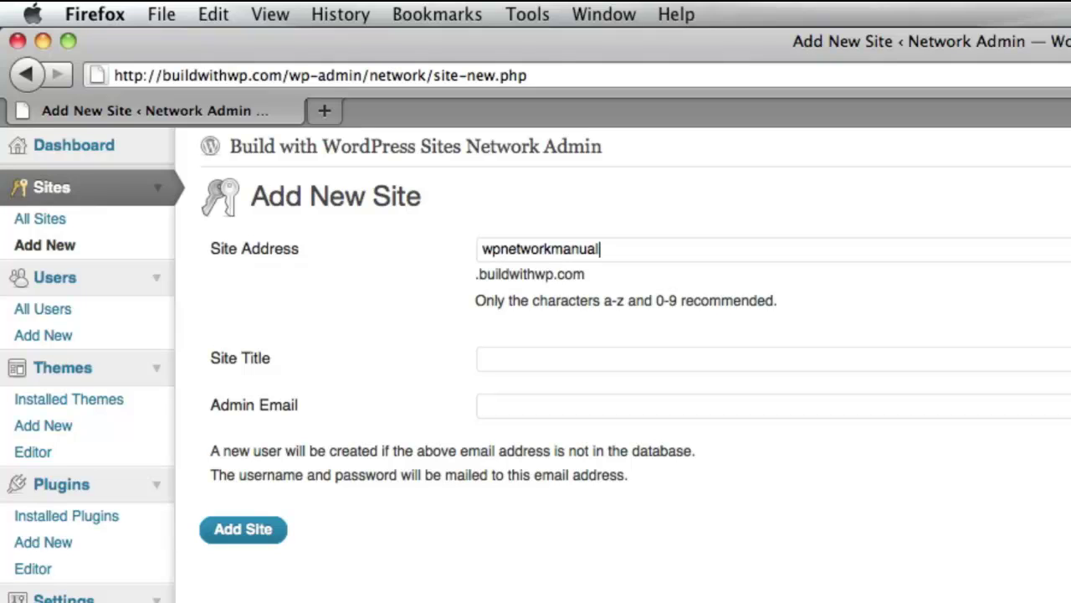
click(579, 357)
text(w)
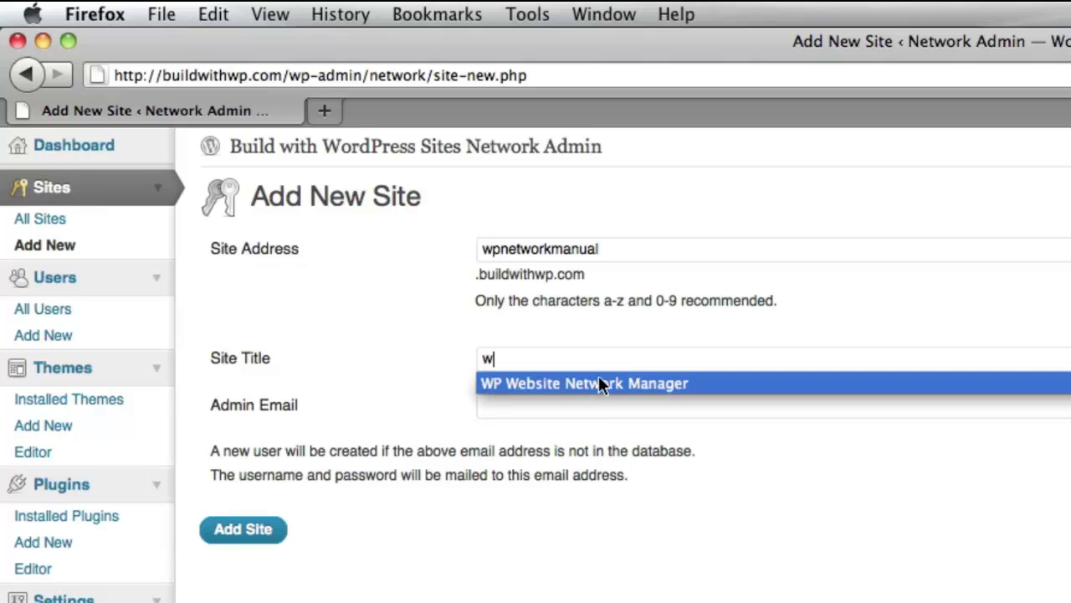
click(603, 381)
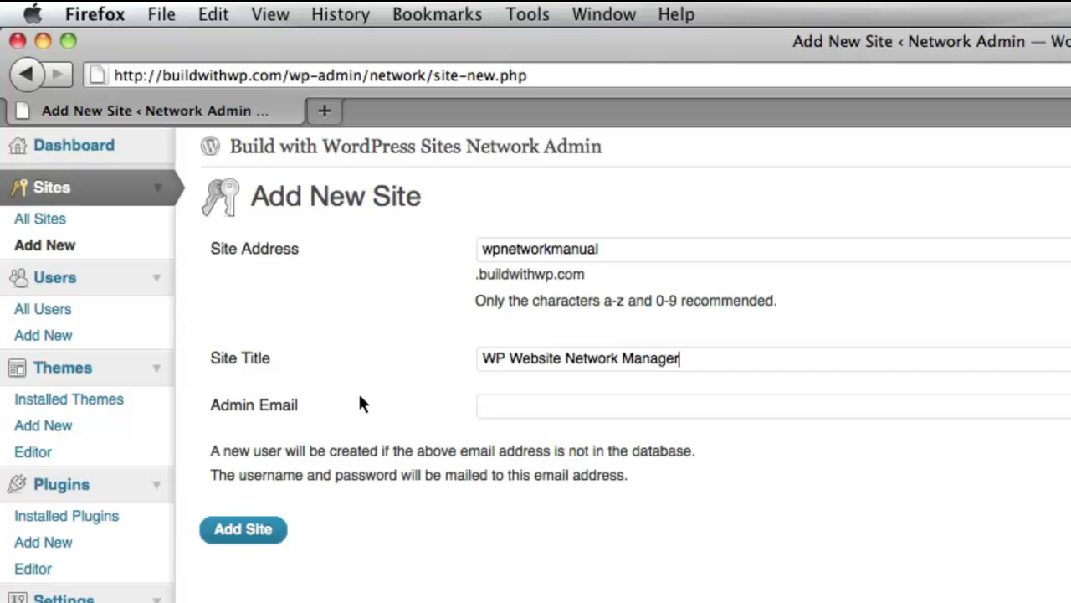
click(558, 409)
text(a)
key(Down)
key(Return)
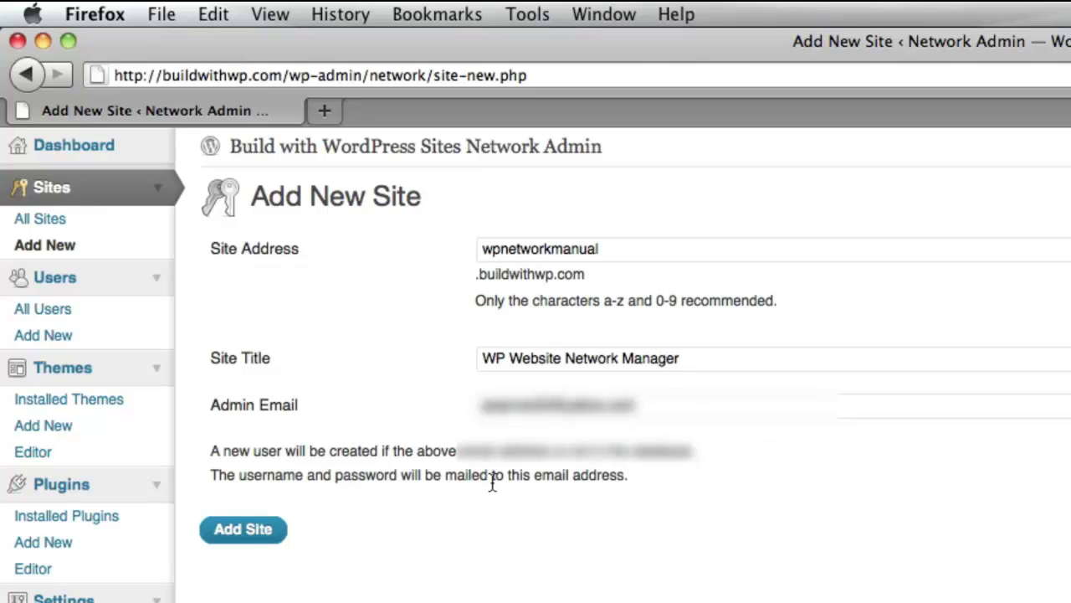
click(242, 535)
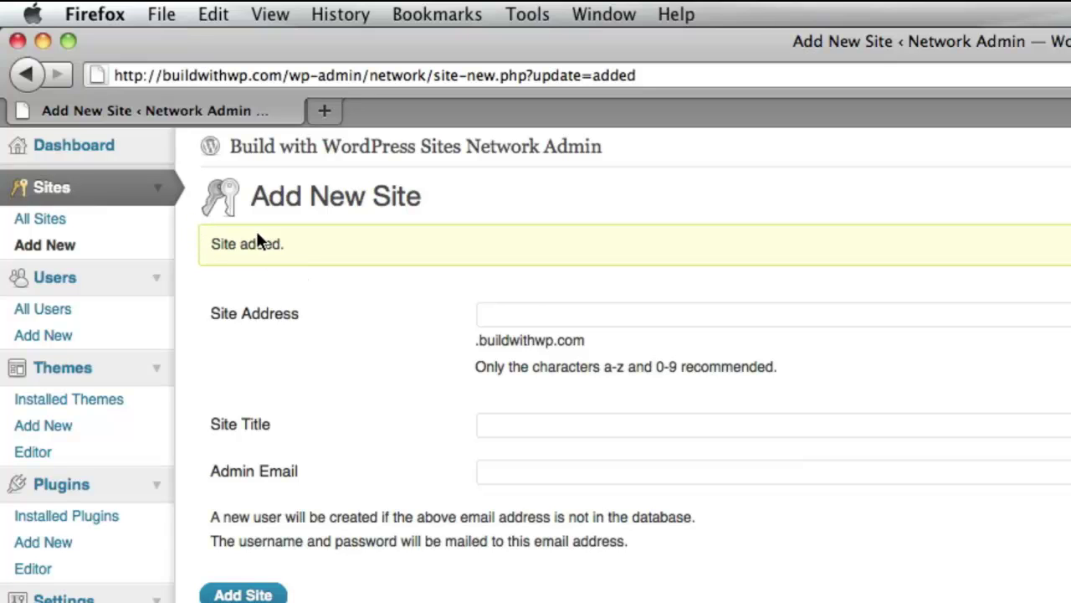
Step: Return to All Sites to confirm wpnetworkmanual is listed, last updated 2011/08/24
click(64, 227)
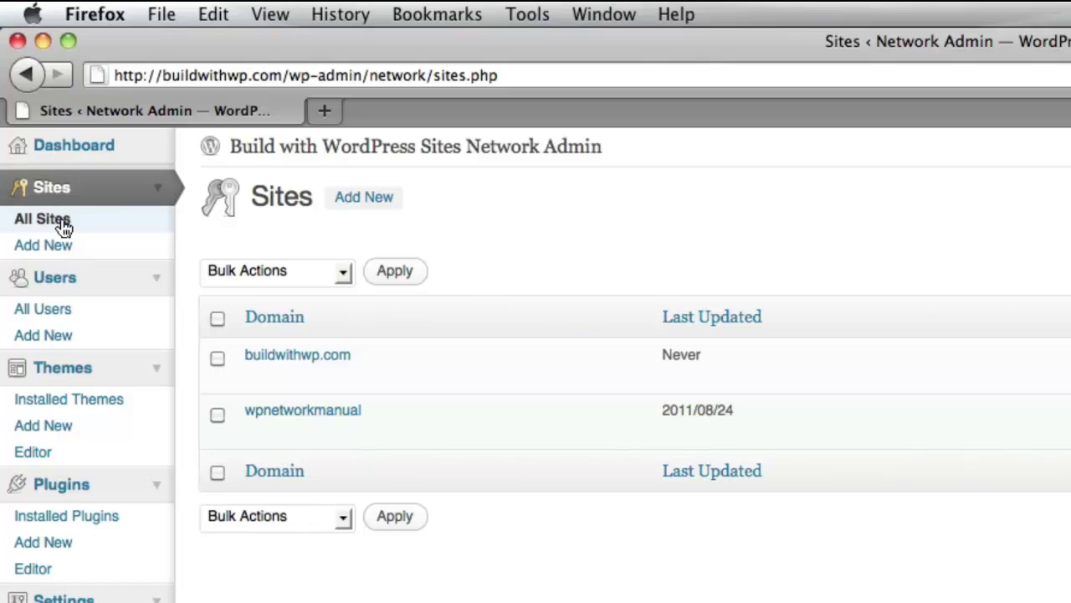
mouse_move(261, 404)
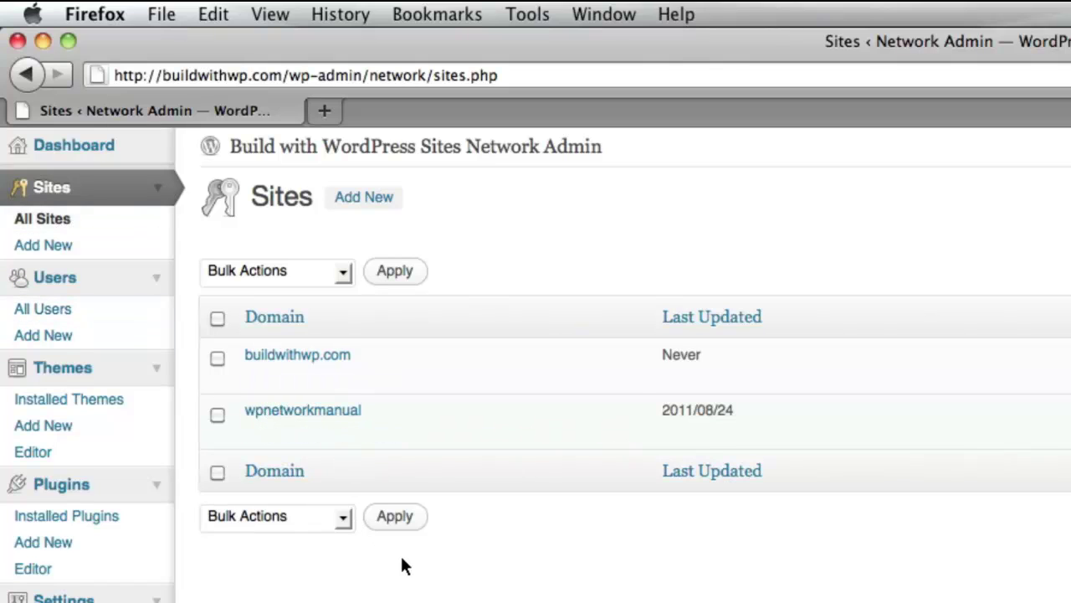
mouse_move(501, 447)
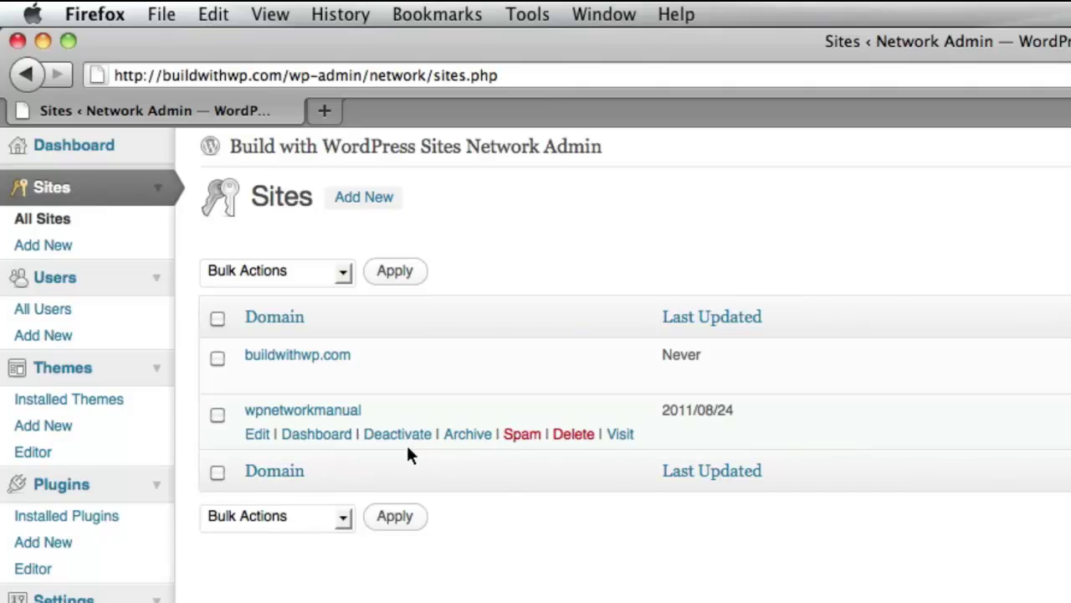
Step: Open wpnetworkmanual for editing and review its Users tab
click(258, 436)
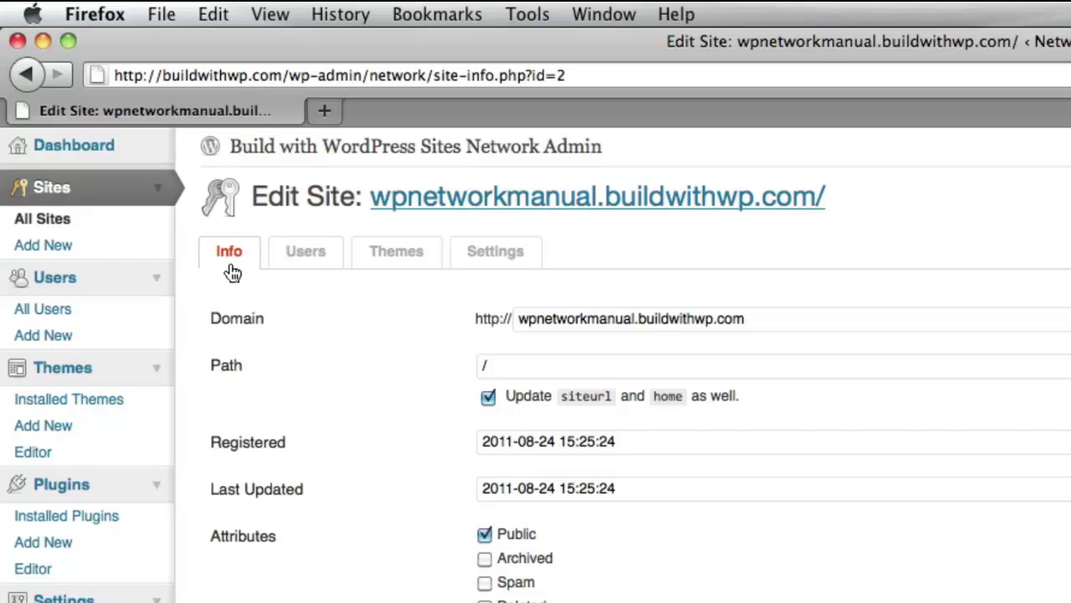
click(306, 256)
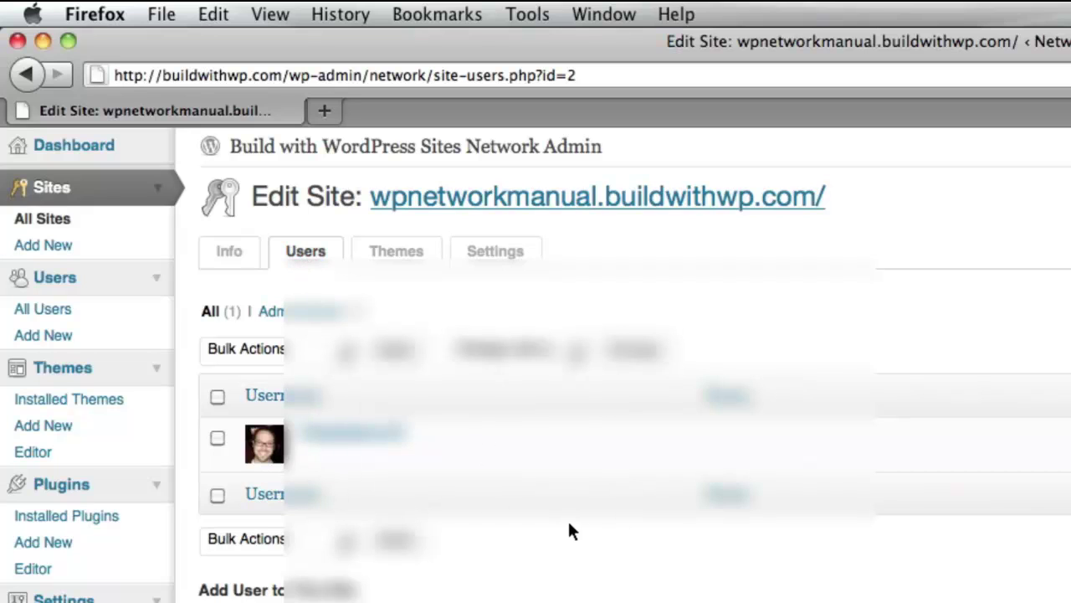
scroll(569, 515, down, 1)
scroll(568, 511, down, 7)
scroll(435, 343, up, 8)
Step: Review the site's Themes and Settings tabs, then go back to Info and the sites list
click(404, 261)
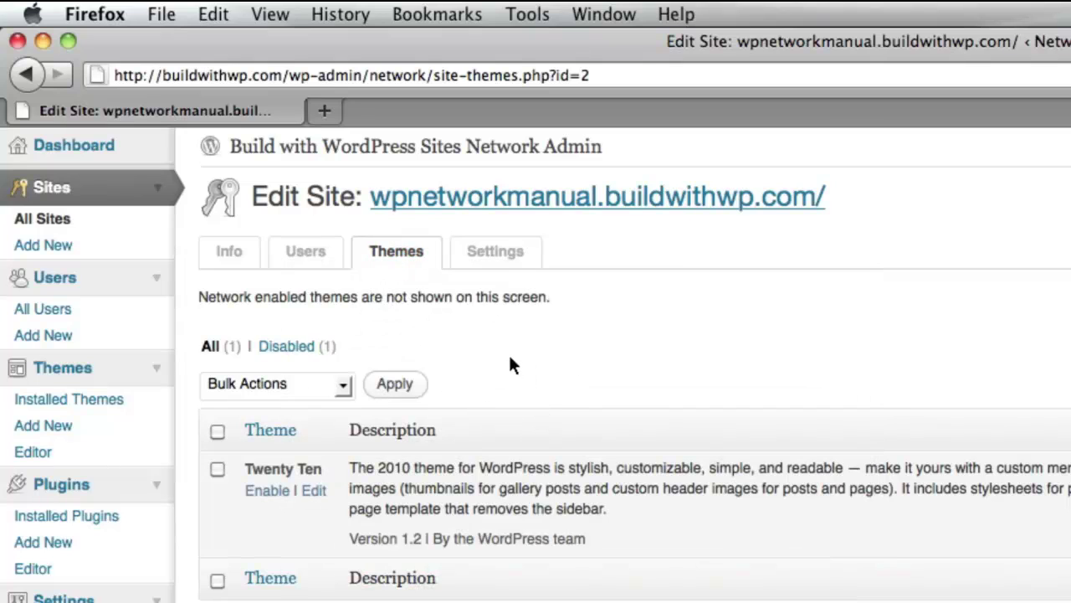
click(507, 257)
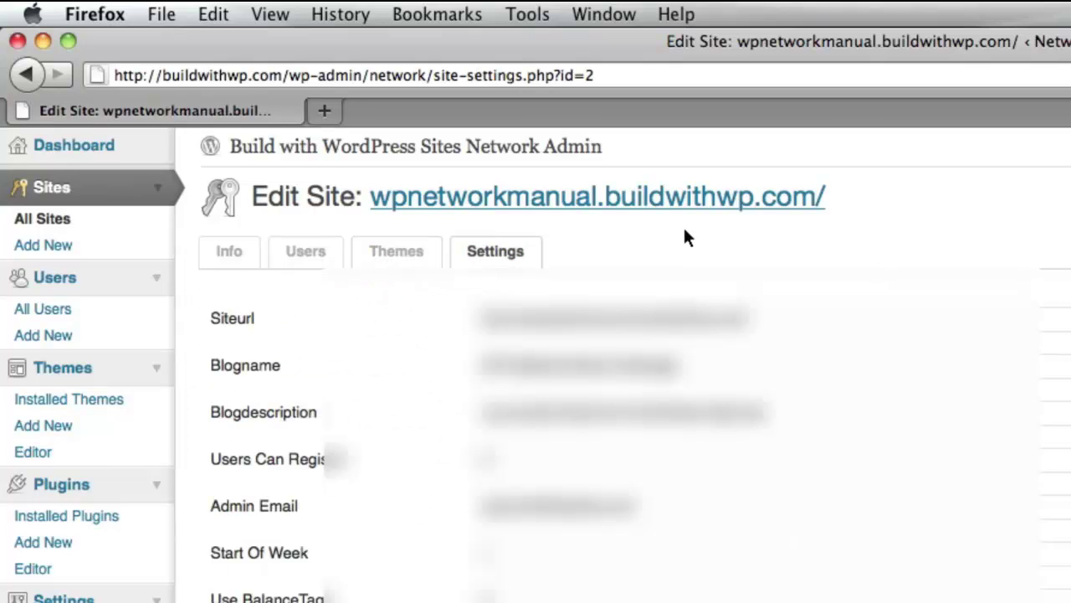
scroll(350, 533, down, 15)
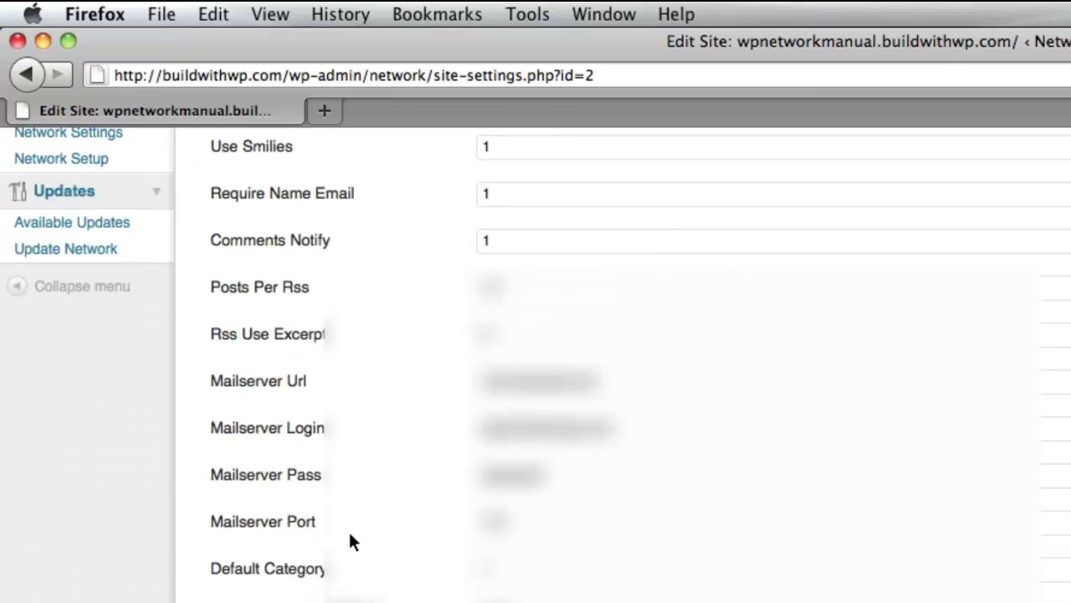
scroll(350, 536, up, 15)
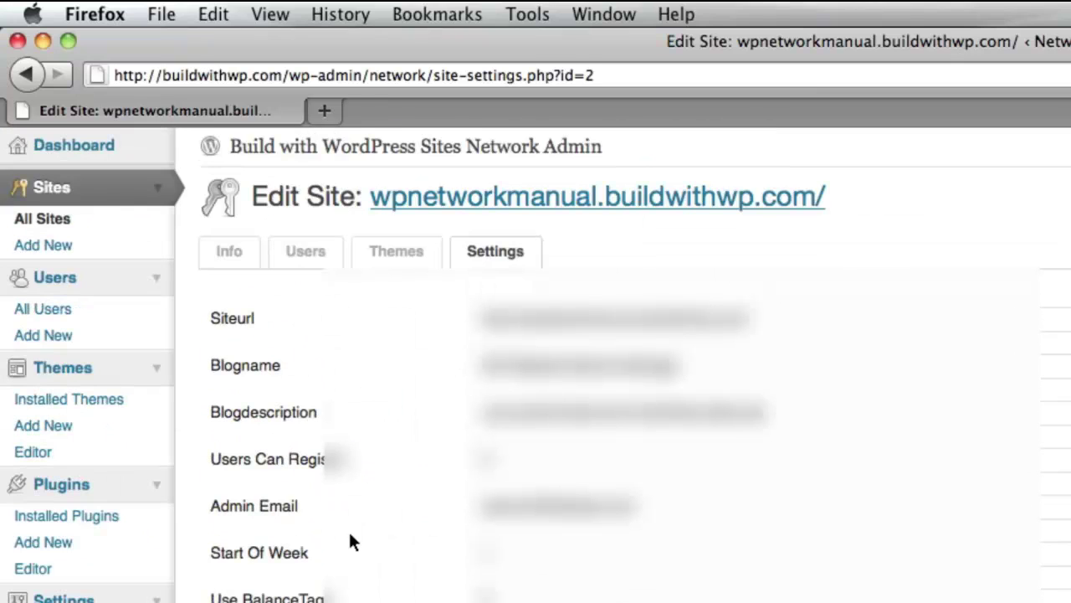
click(220, 253)
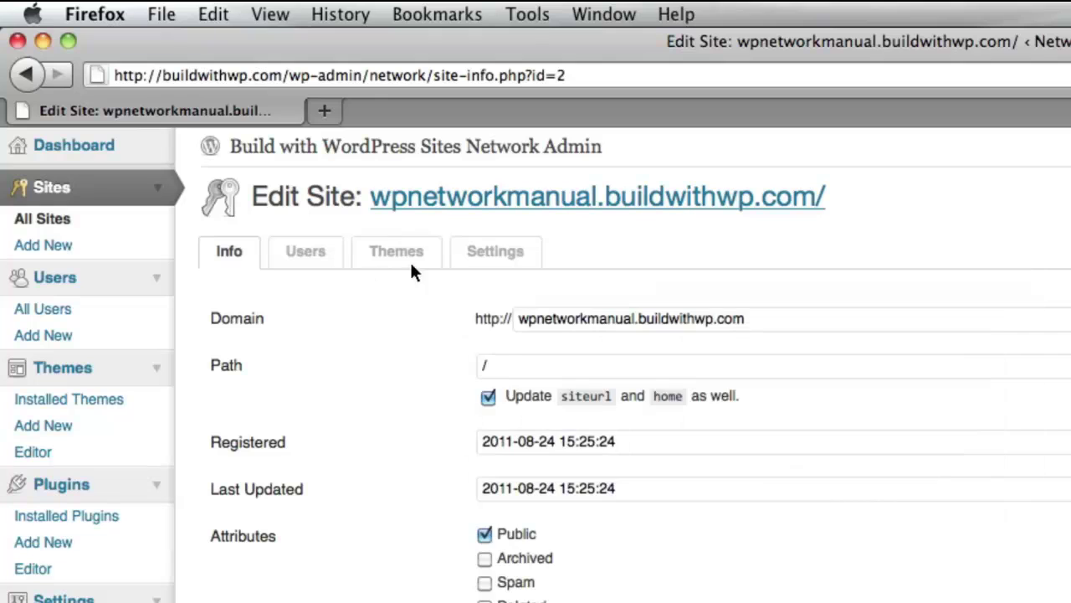
click(76, 231)
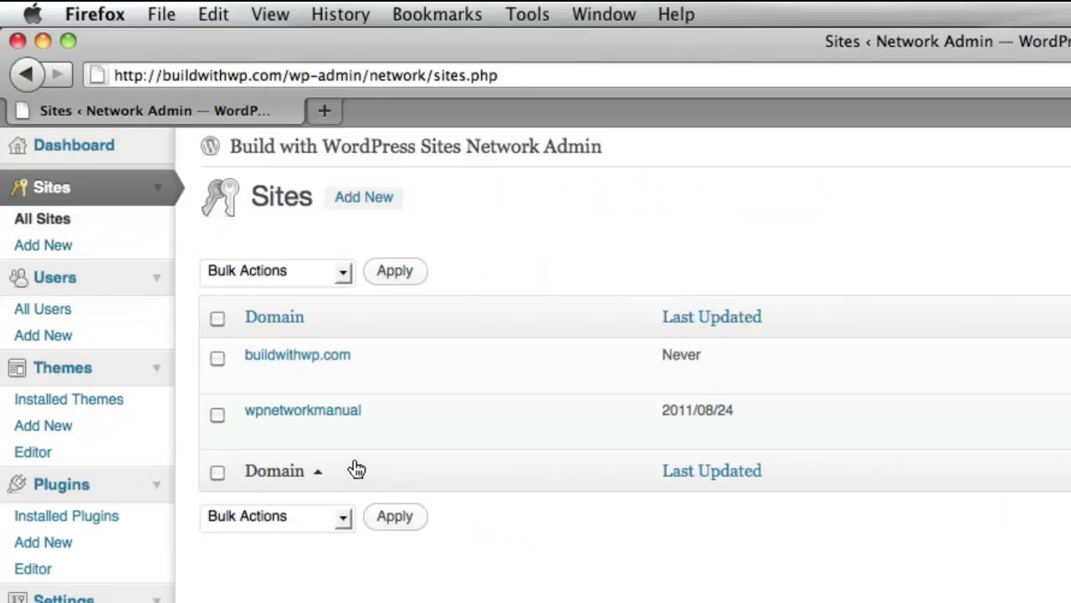
Step: Reveal the row actions for the wpnetworkmanual and buildwithwp.com sites
mouse_move(323, 434)
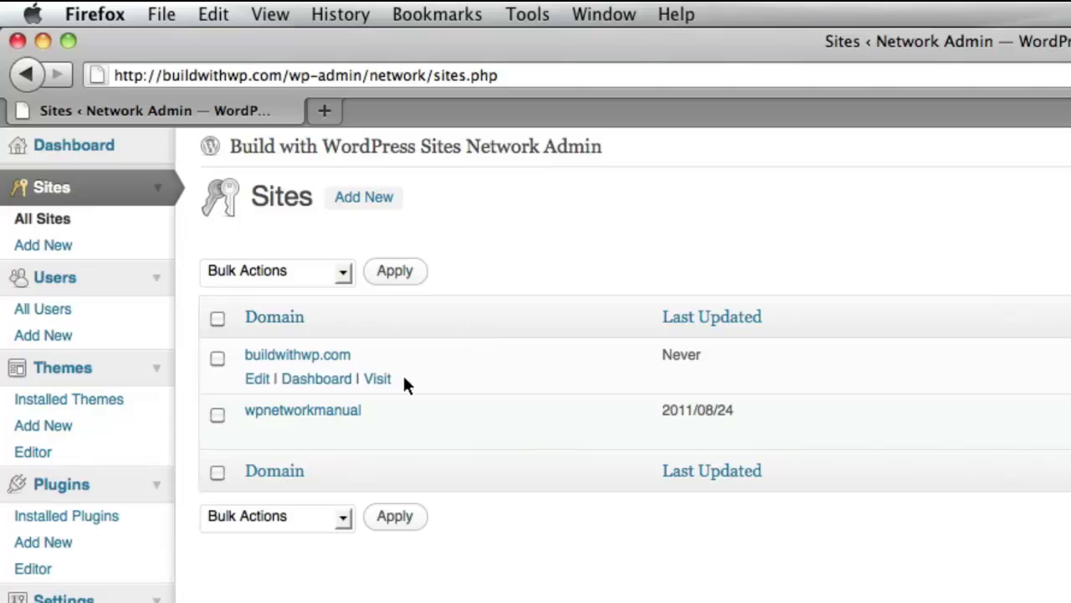
mouse_move(318, 406)
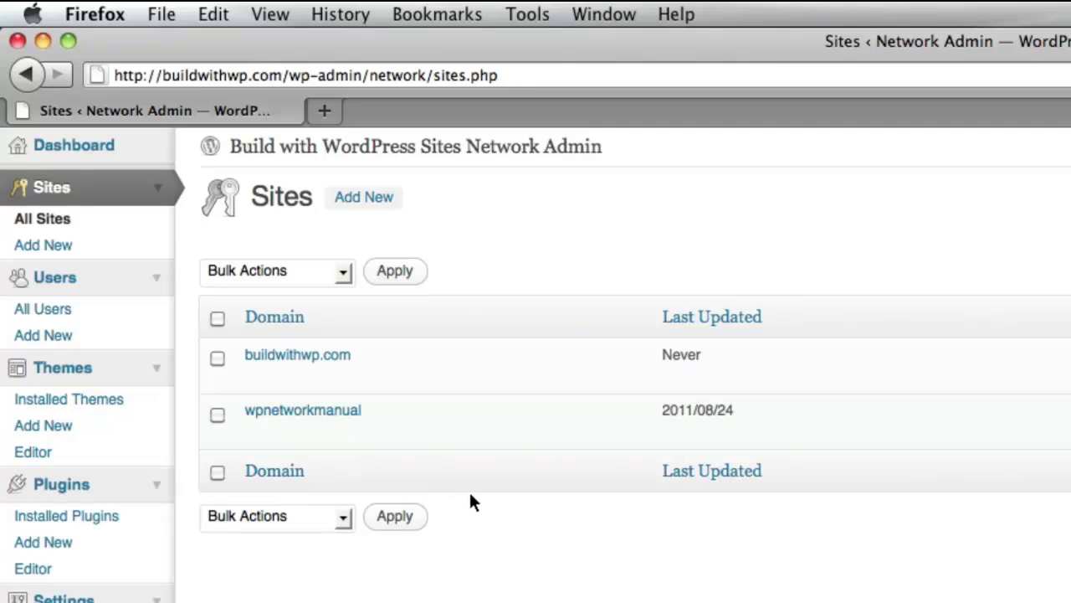
Step: Open wpnetworkmanual's dashboard and view My Sites, listing Build with WordPress and WP Website Network Manager
click(326, 438)
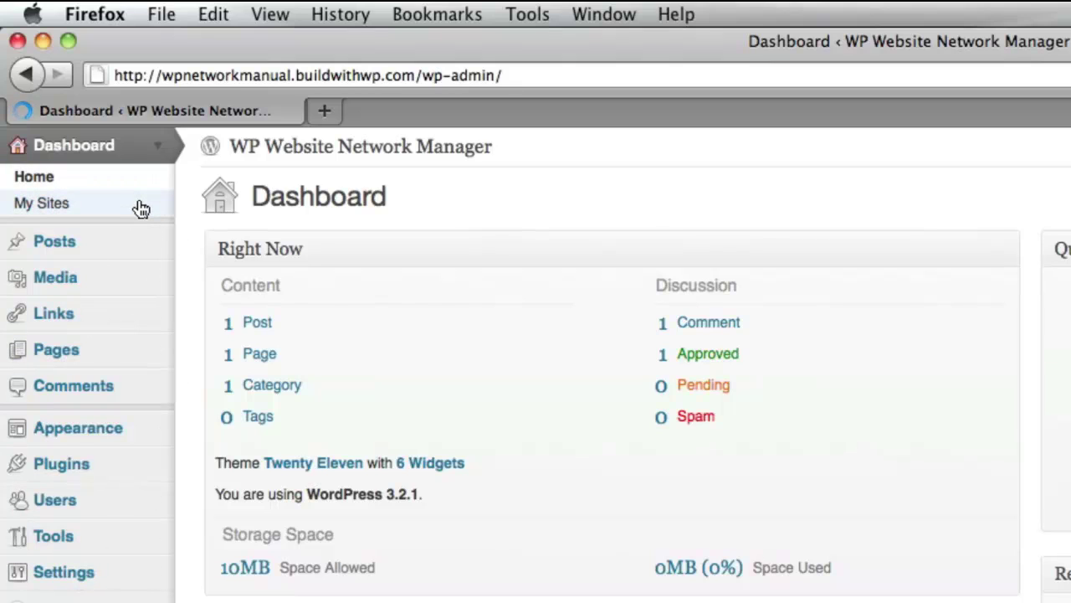
click(105, 212)
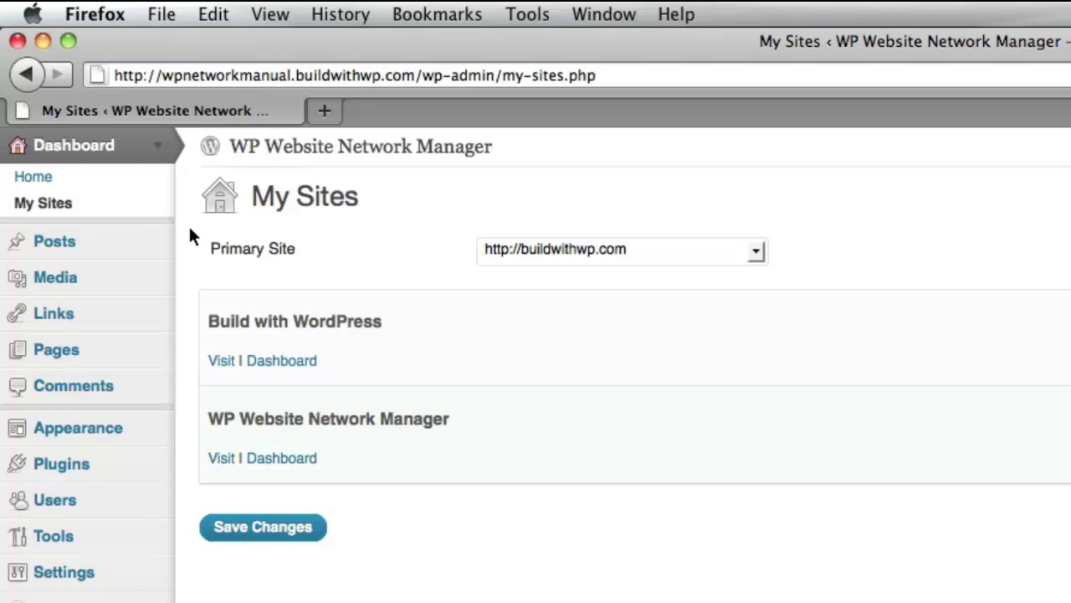
Step: Expand the Posts, Media, Links, Pages and Appearance menus, then view Themes showing Twenty Eleven 1.2
click(156, 245)
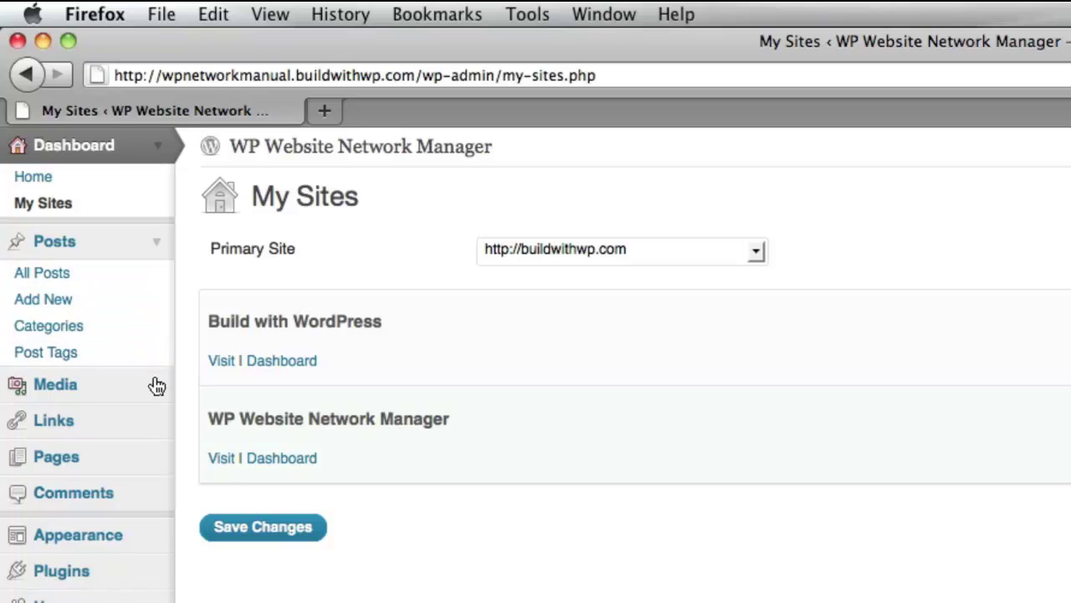
click(156, 386)
click(162, 485)
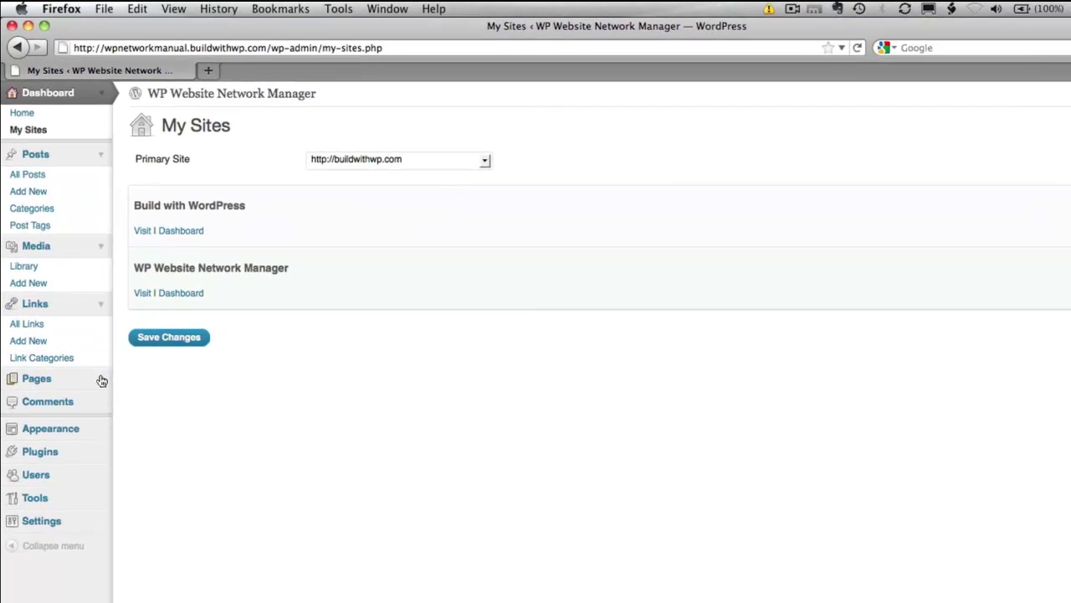
click(101, 381)
click(102, 471)
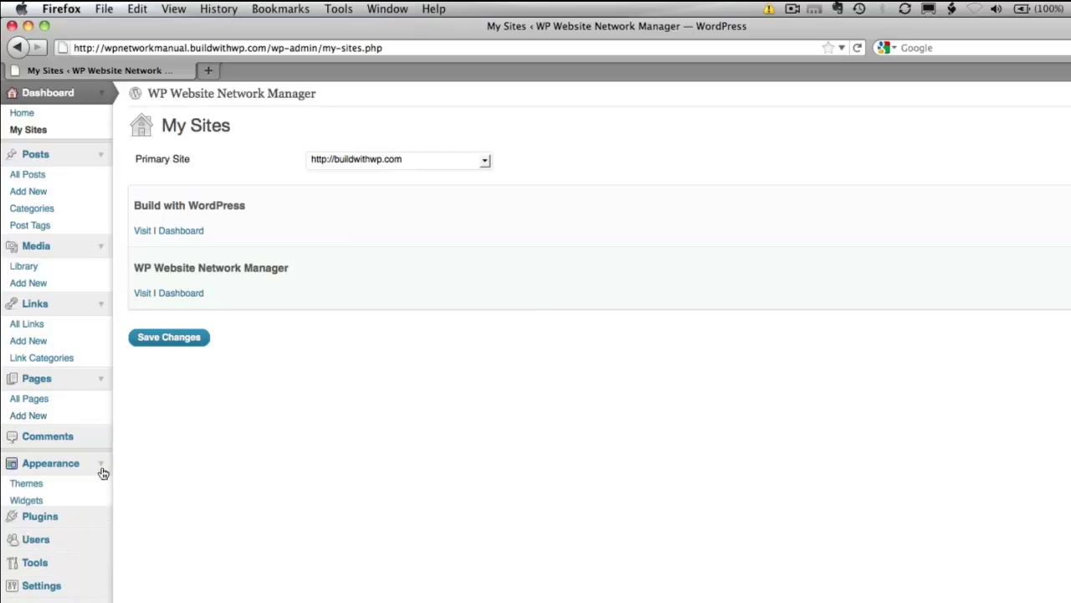
click(25, 483)
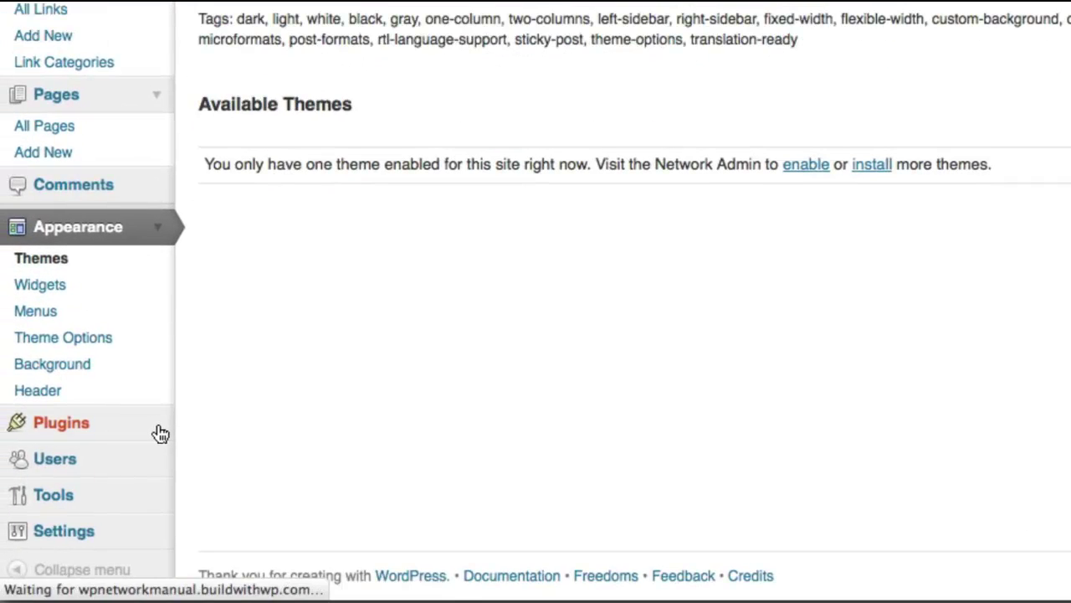
Step: View the subsite's Plugins: Akismet, Hello Dolly and WP Maintenance Mode, all inactive
click(104, 602)
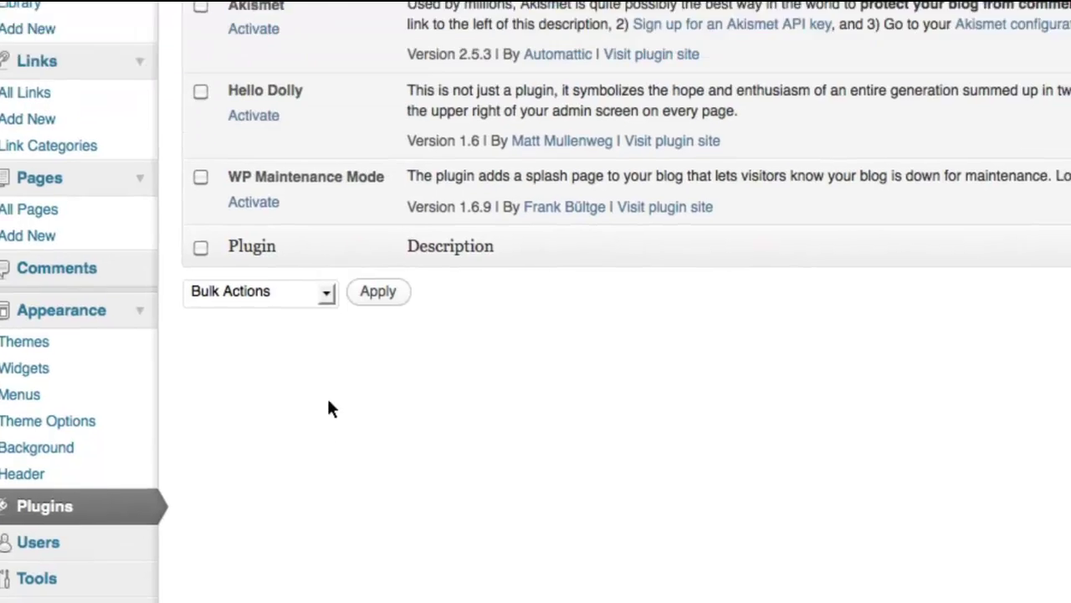
scroll(327, 396, up, 5)
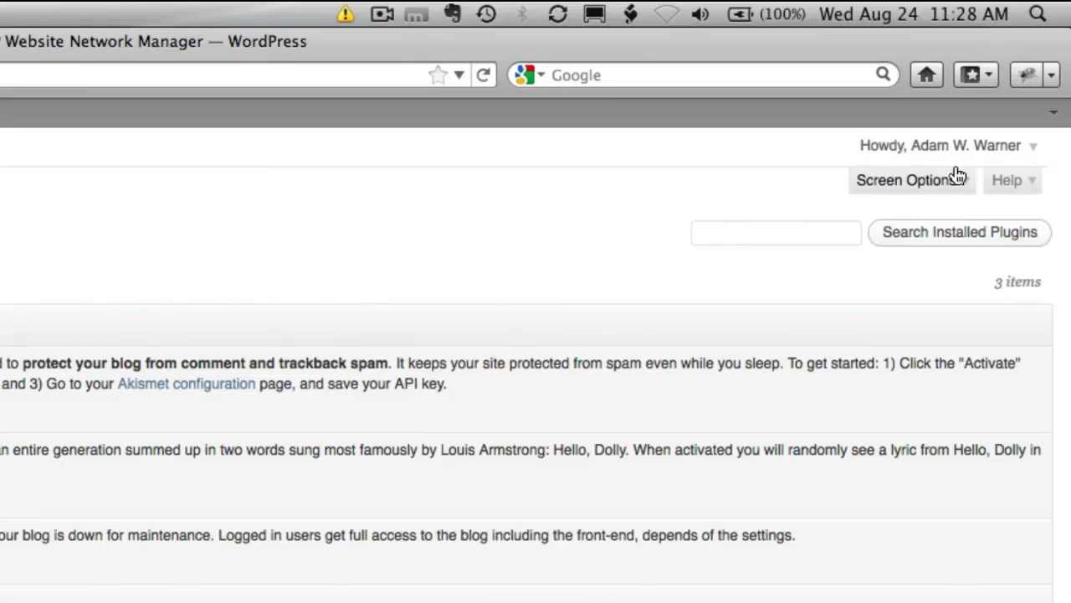
Step: Save Network Settings with the Plugins menu left disabled, then return to the subsite dashboard
click(987, 149)
click(954, 219)
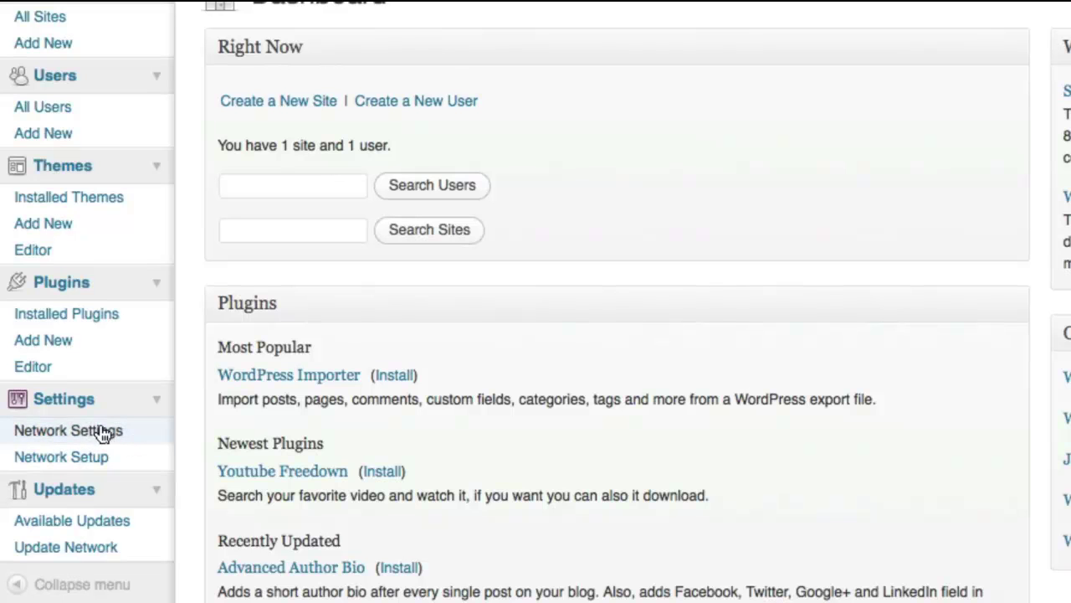
click(92, 437)
scroll(212, 443, down, 15)
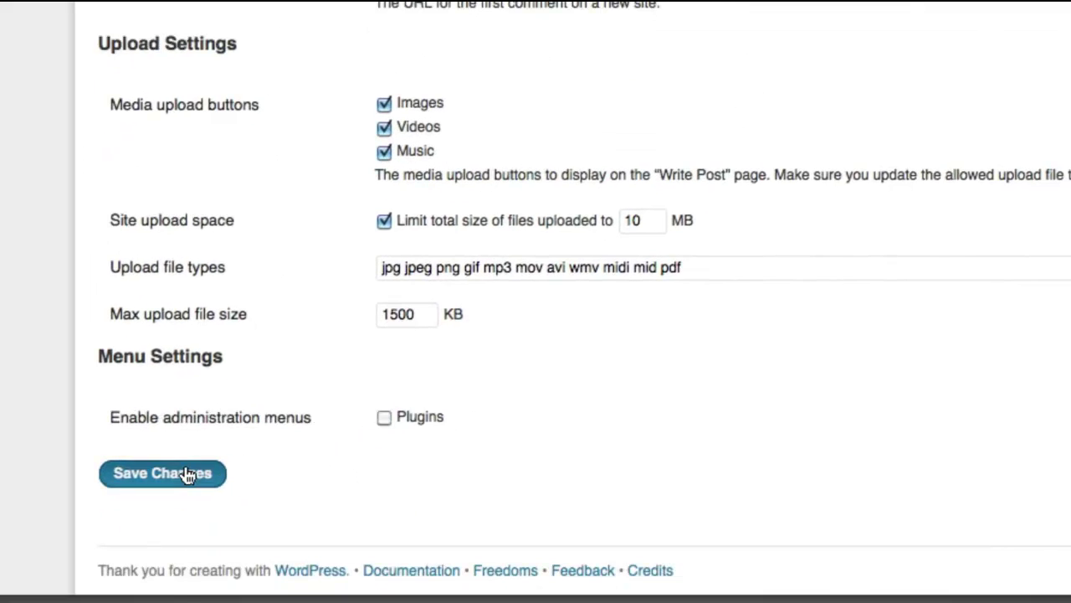
click(187, 474)
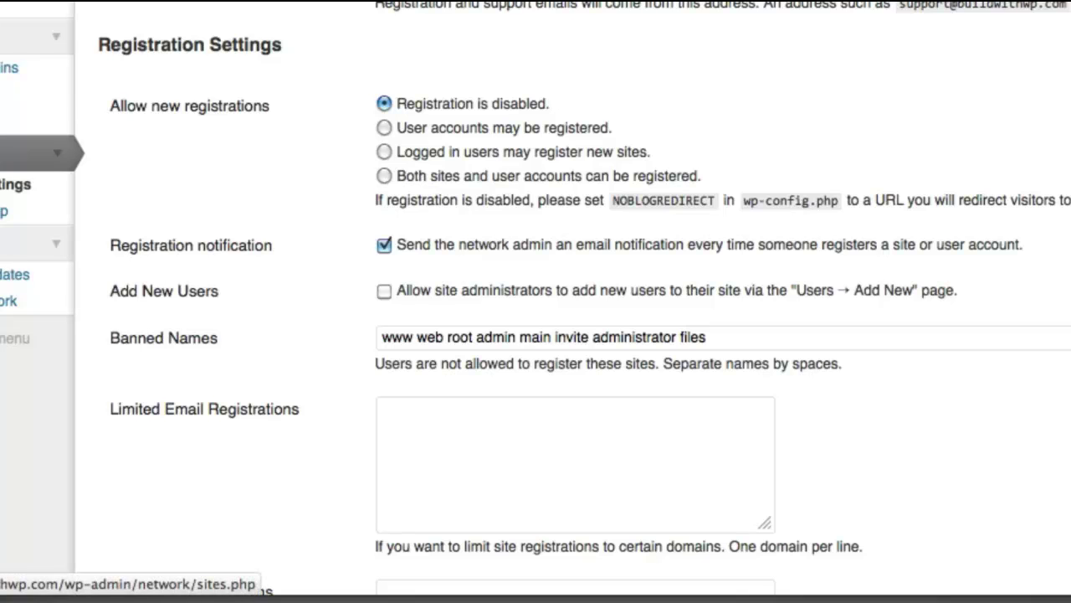
click(270, 230)
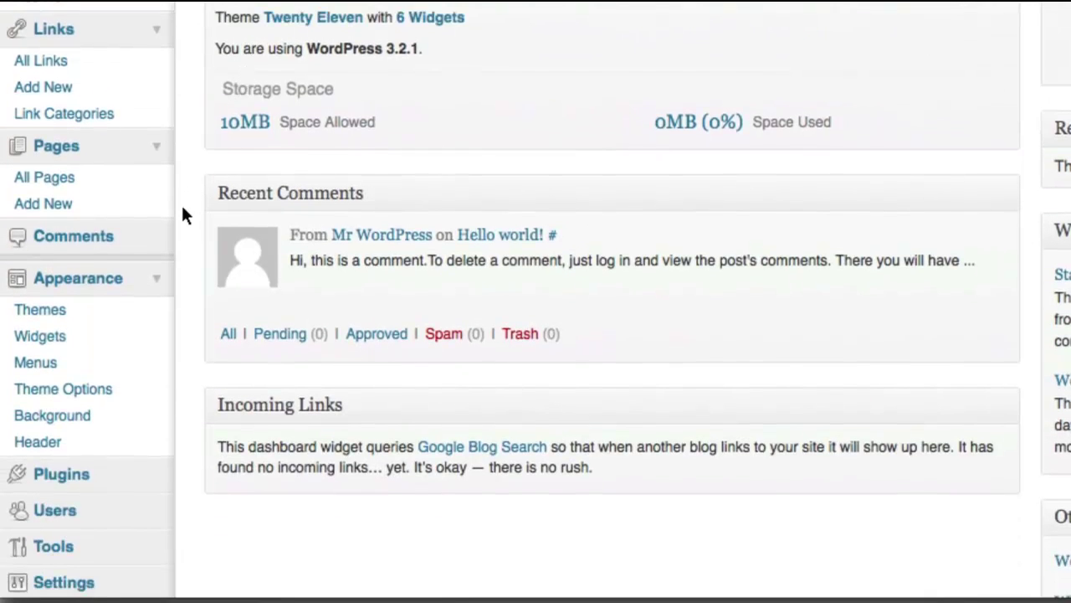
Step: Scroll through the dashboard to review its Plugins widget and storage details
scroll(181, 214, down, 5)
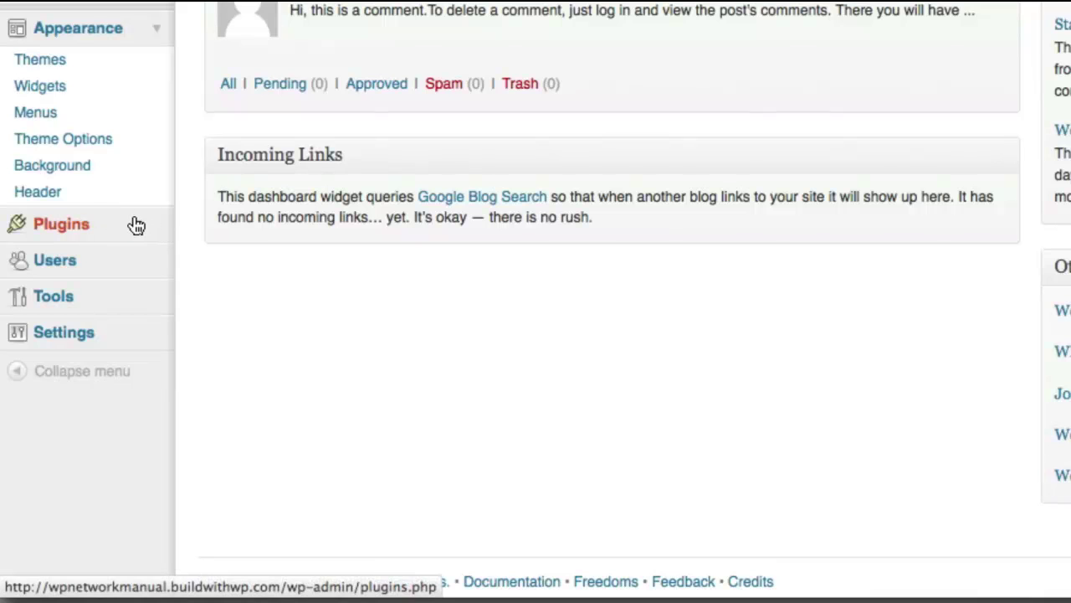
scroll(707, 311, up, 3)
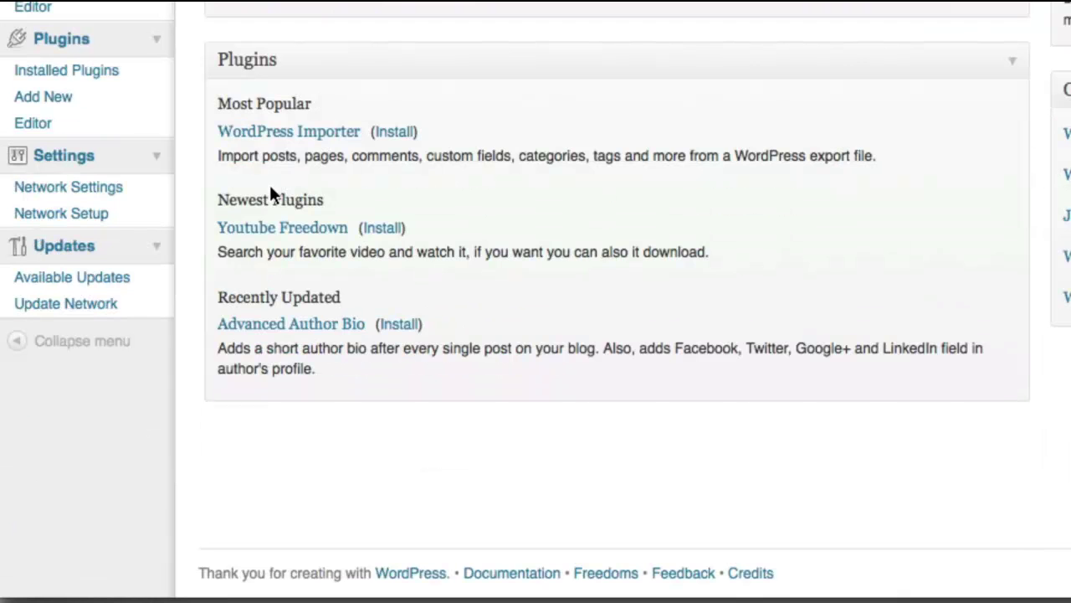
Step: Re-save the Network Settings page, then return to the All Sites list
click(95, 189)
scroll(351, 168, down, 15)
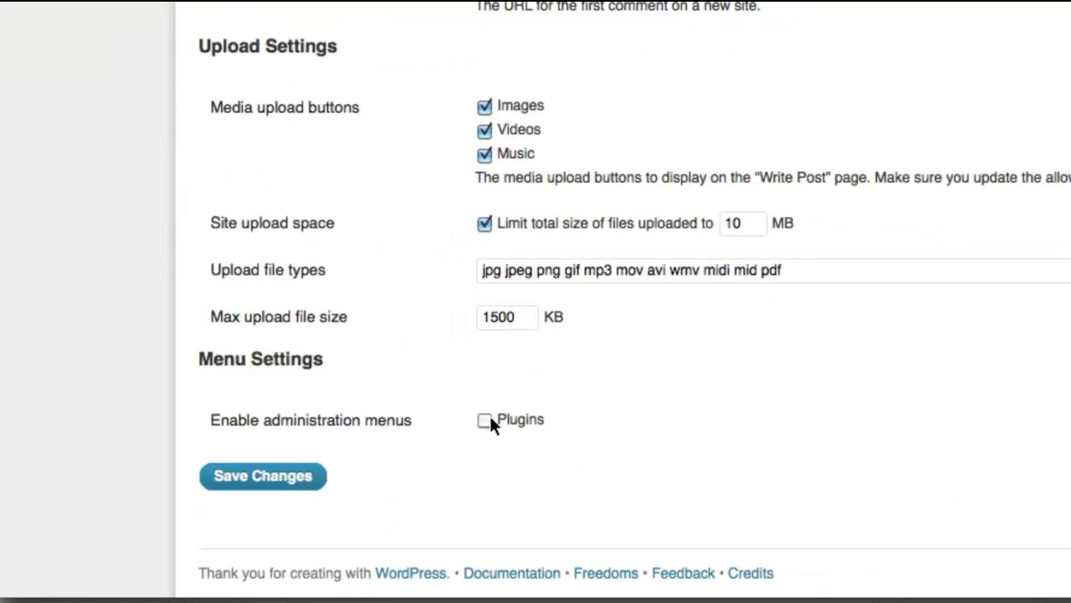
click(263, 475)
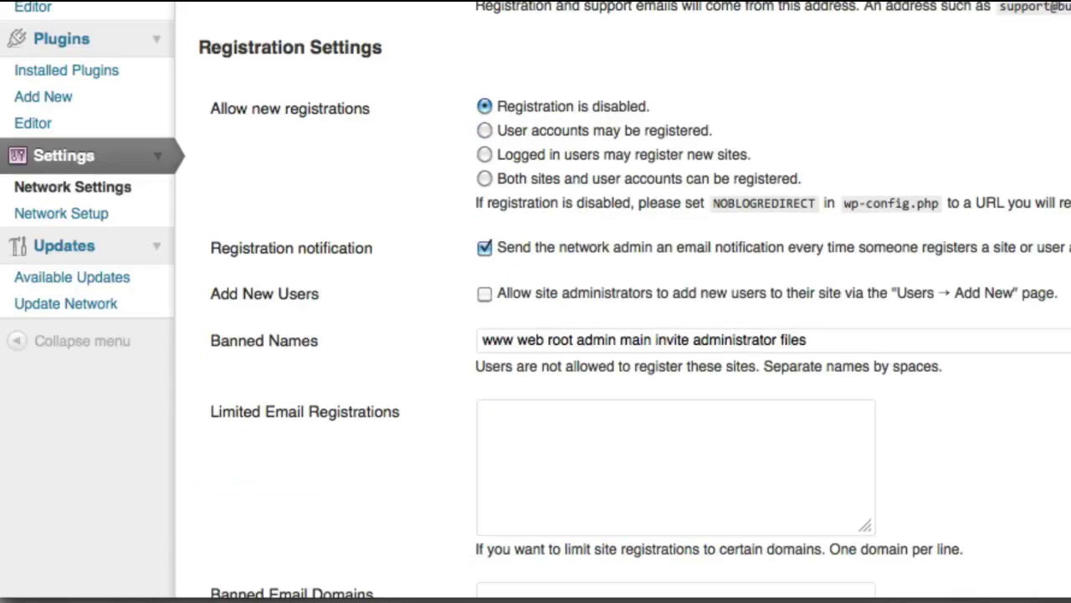
click(369, 592)
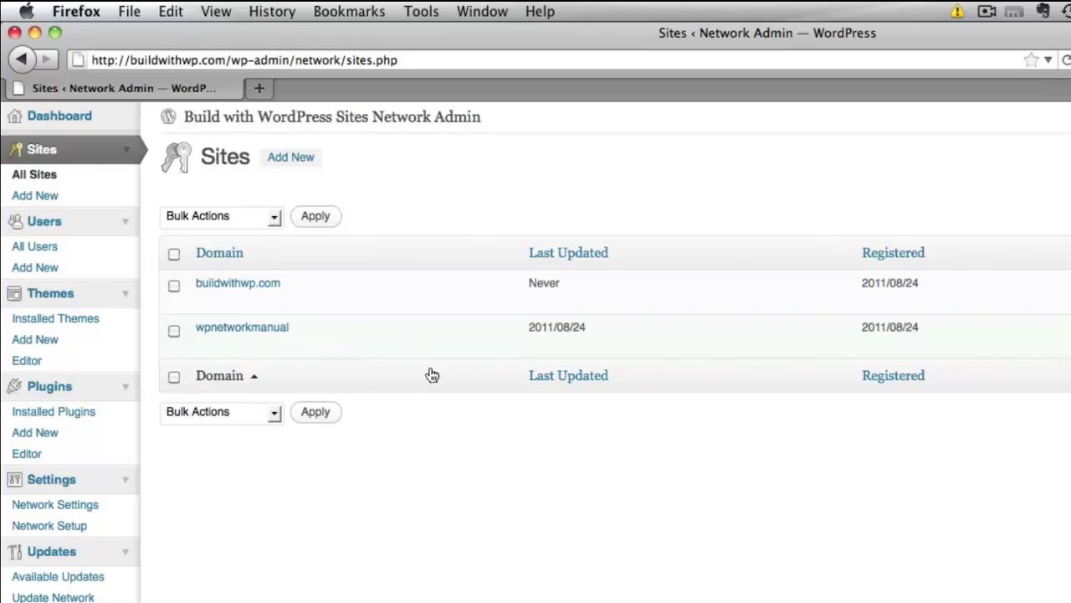
Step: Open the wpnetworkmanual site's Visit link in a new browser tab and switch to it
mouse_move(467, 349)
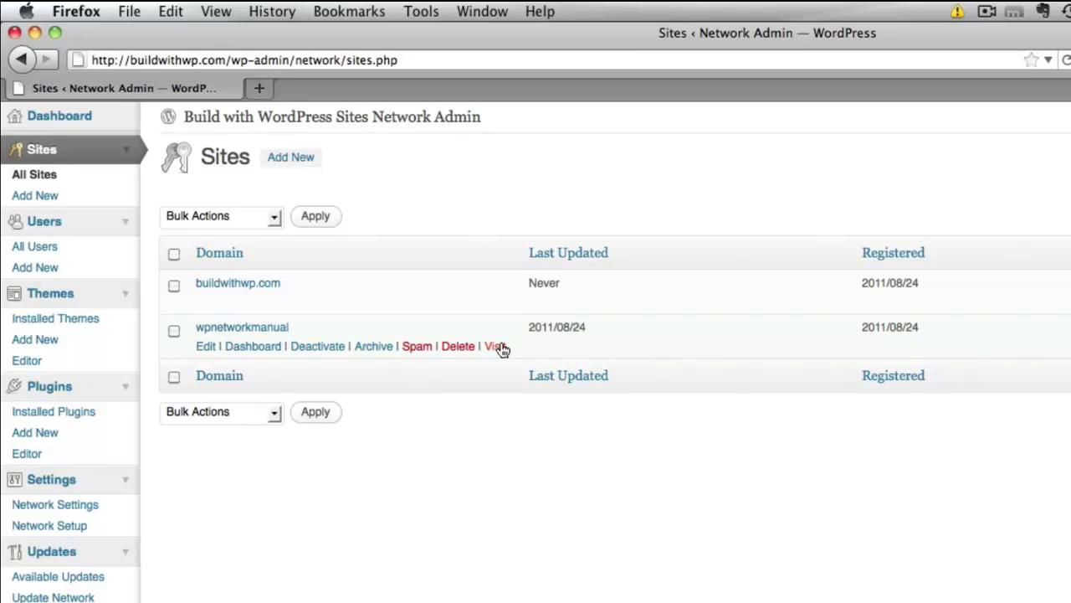
right_click(501, 349)
click(518, 355)
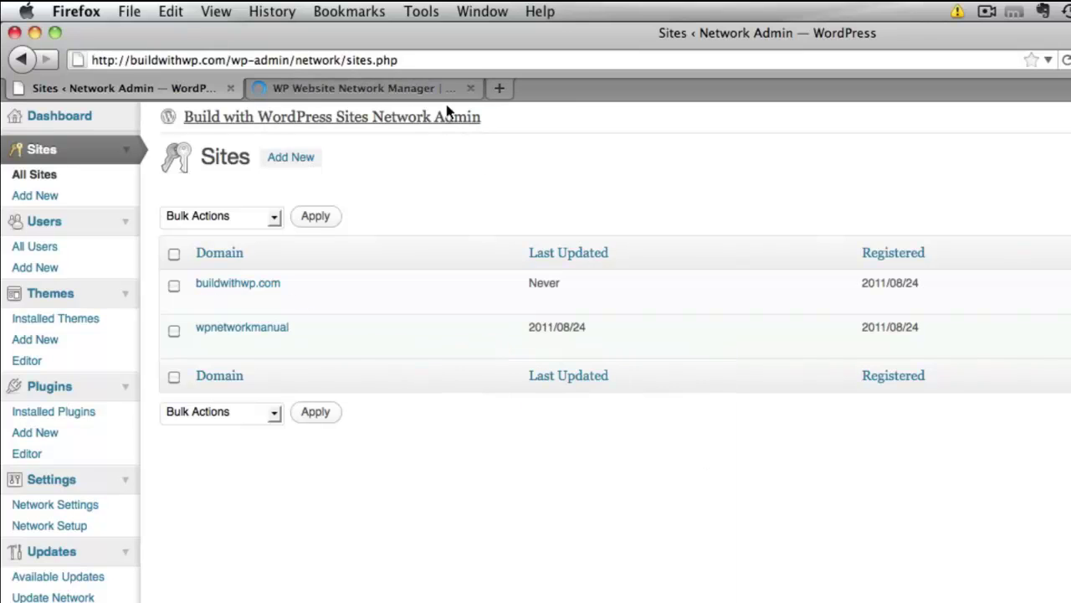
click(416, 87)
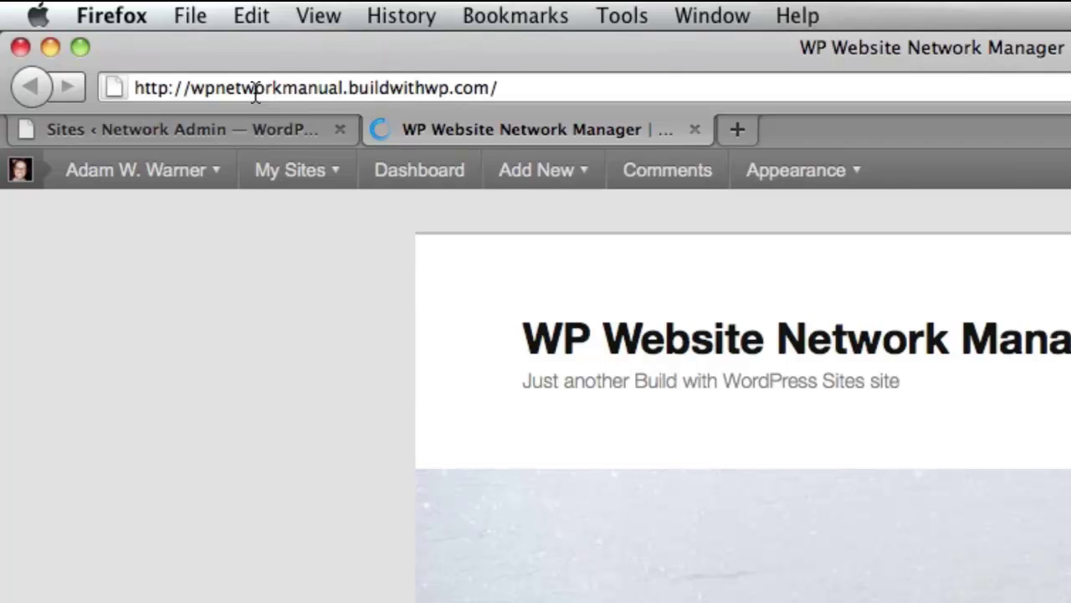
Step: Select the site address in the address bar, then highlight its domain
click(174, 63)
click(512, 89)
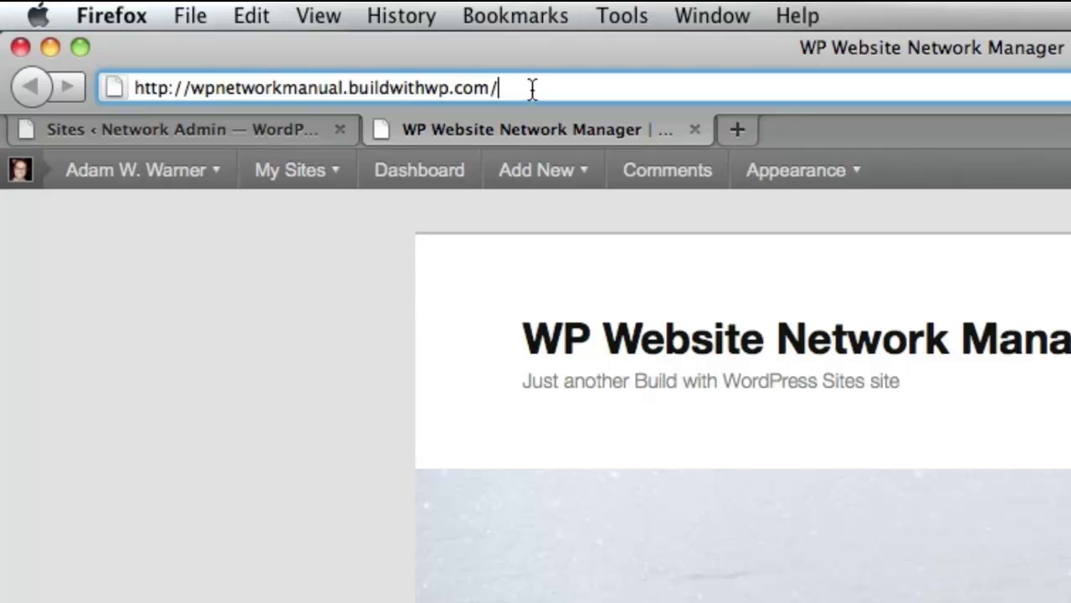
drag(528, 88, 189, 86)
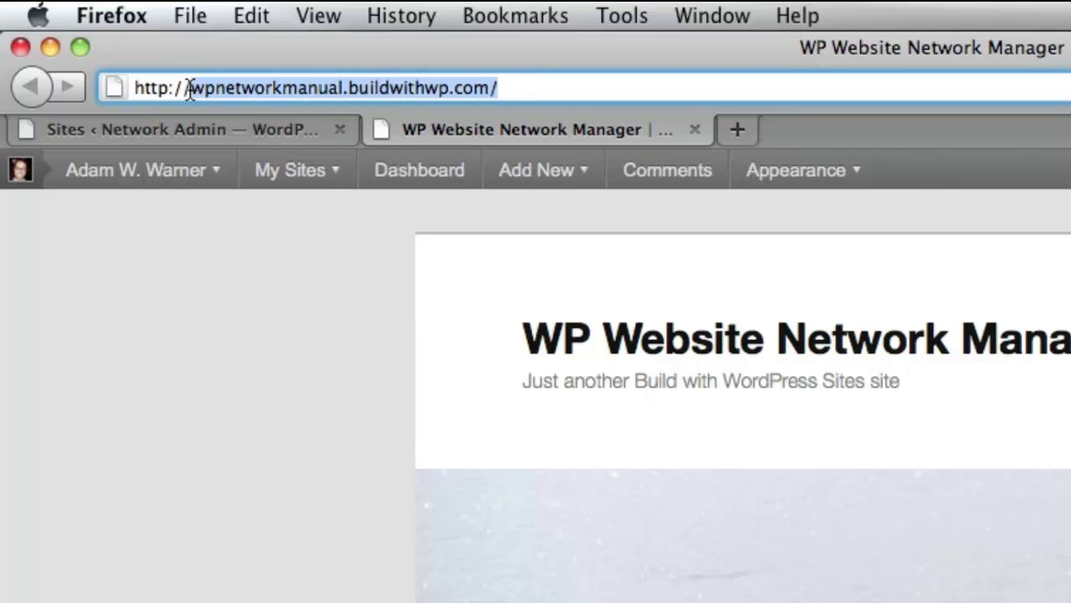
click(578, 91)
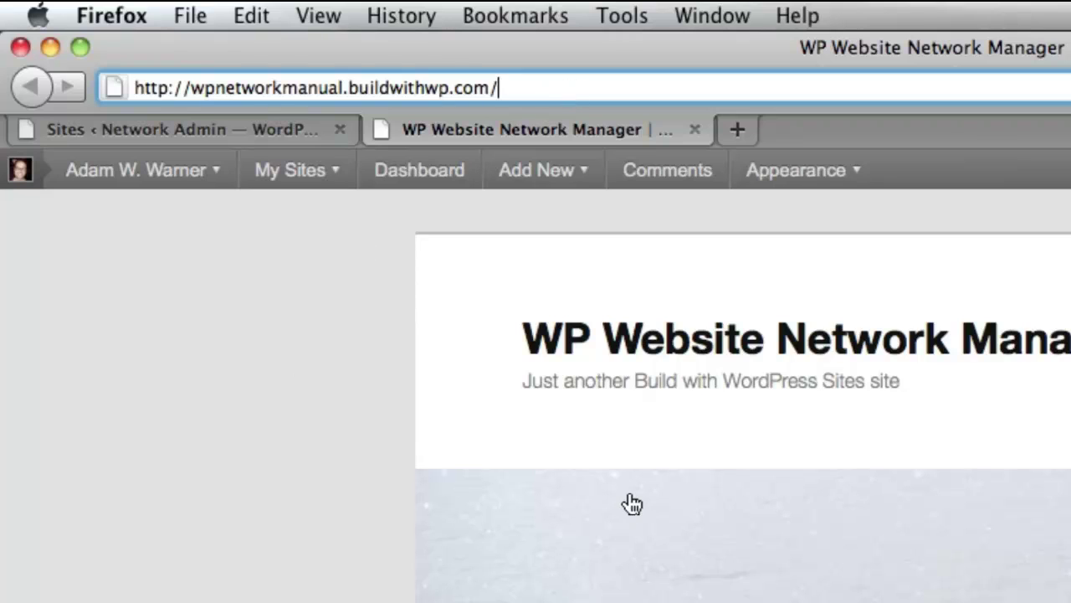